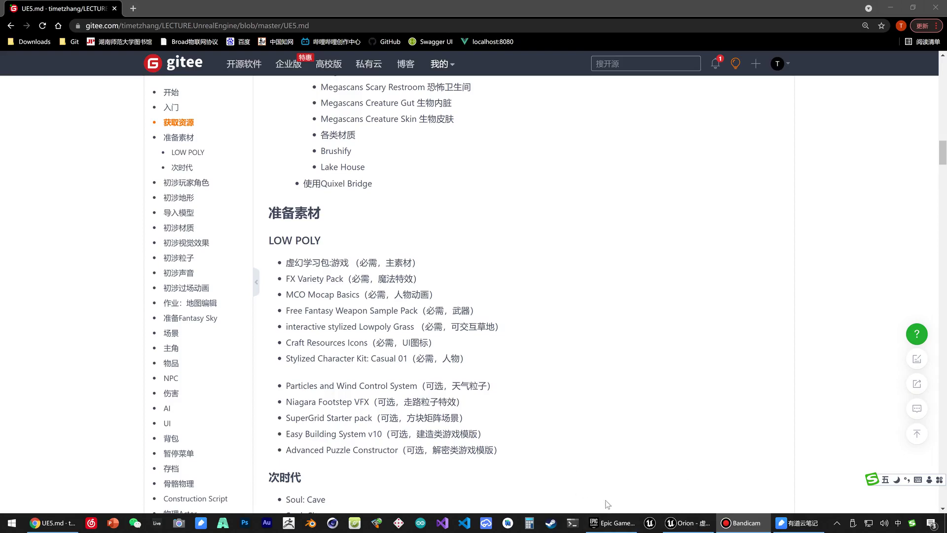
# Open the launcher library and copy the first required pack's name from the course notes.
pyautogui.click(611, 524)
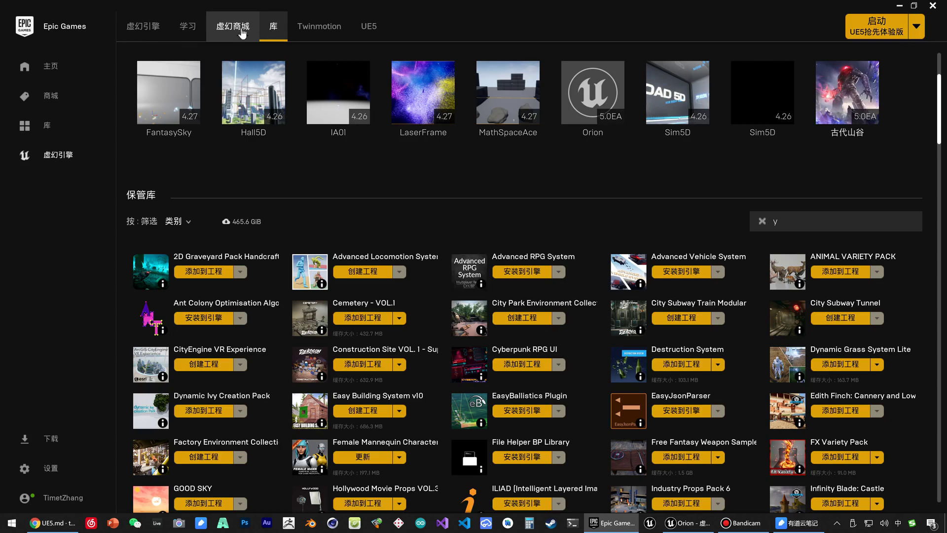
pyautogui.click(273, 26)
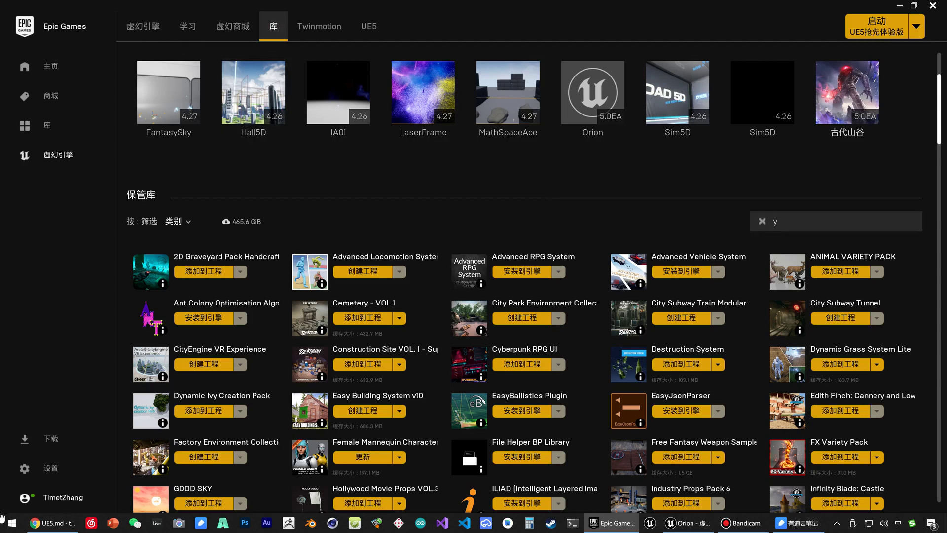
pyautogui.click(52, 522)
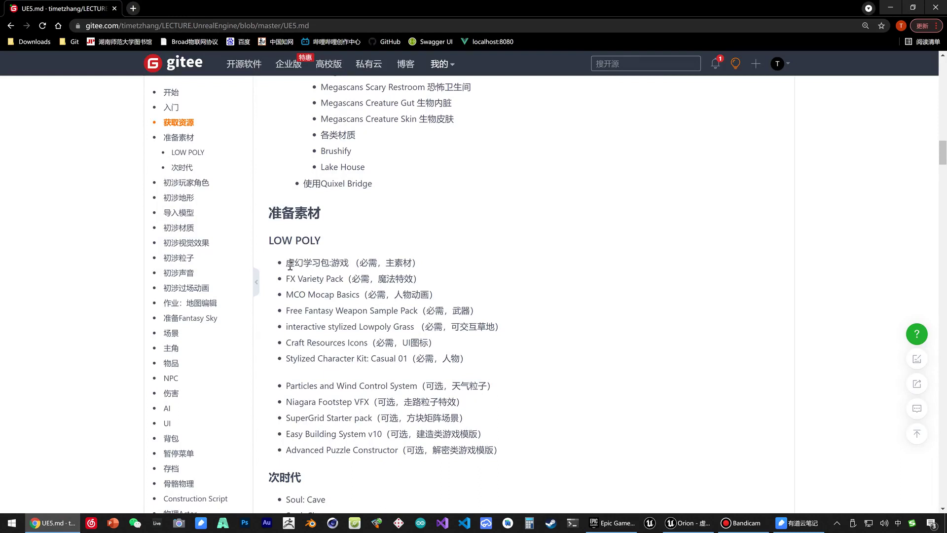
pyautogui.moveTo(287, 263); pyautogui.dragTo(348, 263)
pyautogui.hotkey('ctrl', 'c')
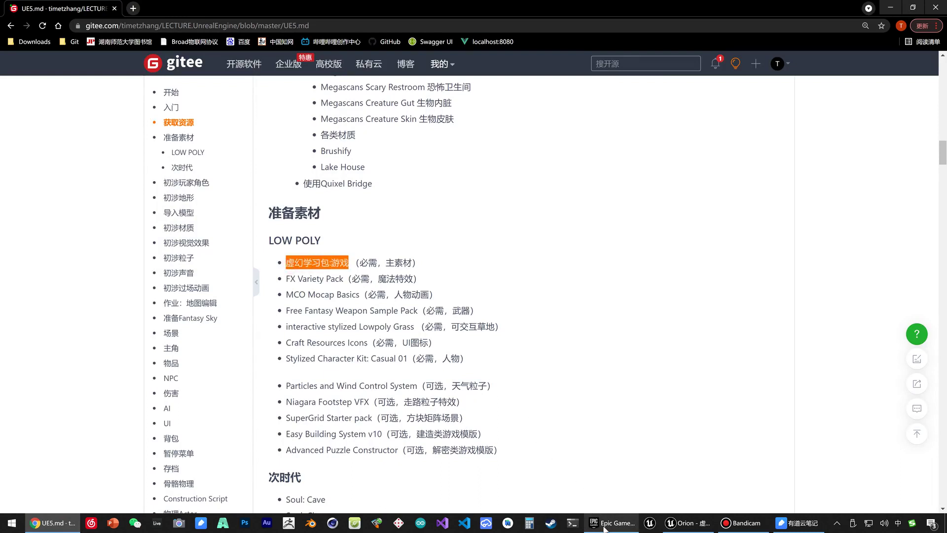
pyautogui.click(610, 524)
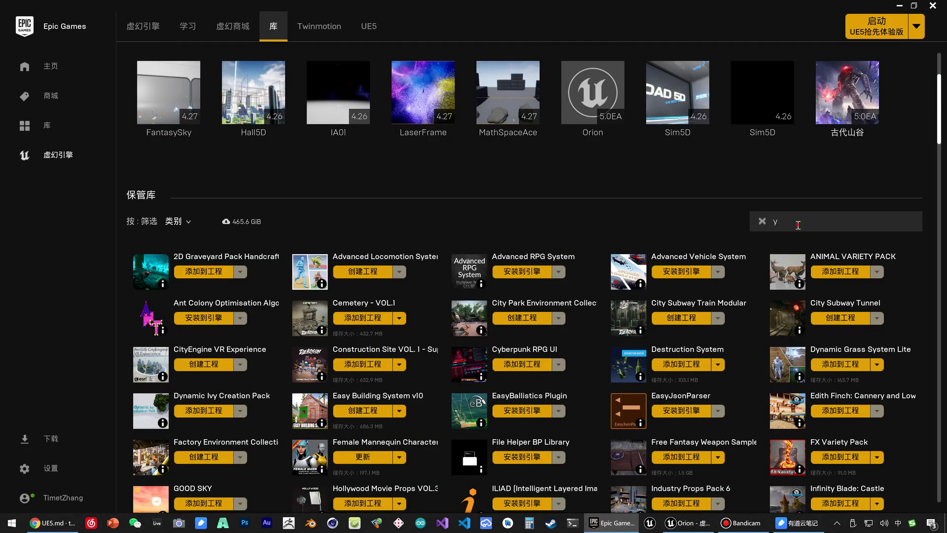
# Search the vault for the pasted pack name, trimmed down to 游戏.
pyautogui.click(820, 227)
pyautogui.hotkey('ctrl', 'v')
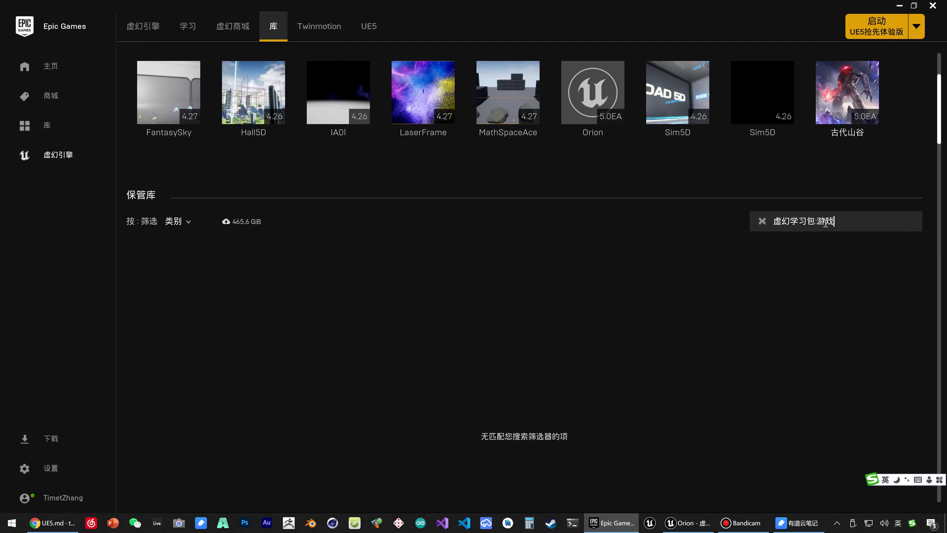
pyautogui.press('Left')
pyautogui.press('Left')
pyautogui.hotkey('shift', 'Home')
pyautogui.press('BackSpace')
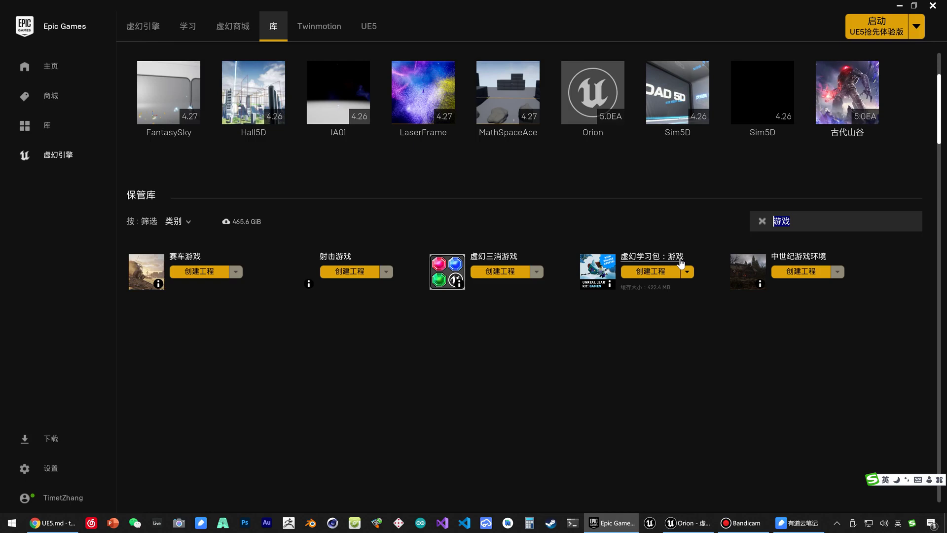
# Preview the 虚幻学习包：游戏 store page, noting engine 4.26, then return to the library.
pyautogui.click(646, 269)
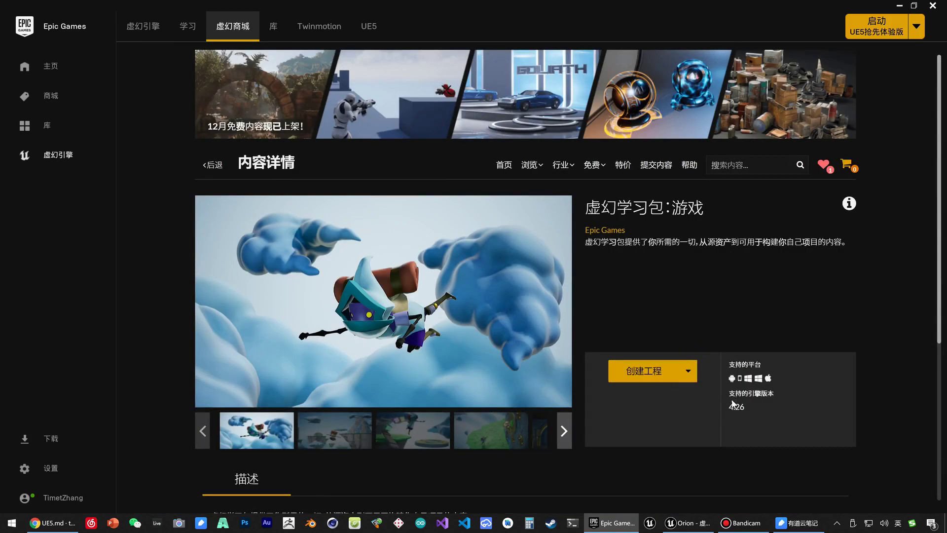
pyautogui.moveTo(728, 407); pyautogui.dragTo(755, 406)
pyautogui.click(751, 407)
pyautogui.click(274, 31)
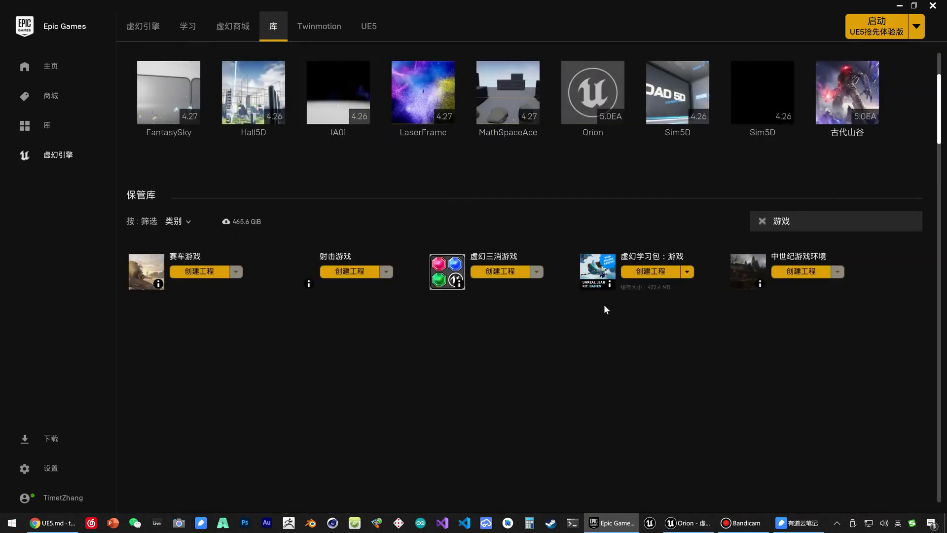
# Start a project from 虚幻学习包：游戏, naming it 虚幻学习包游戏 without the colon.
pyautogui.click(648, 272)
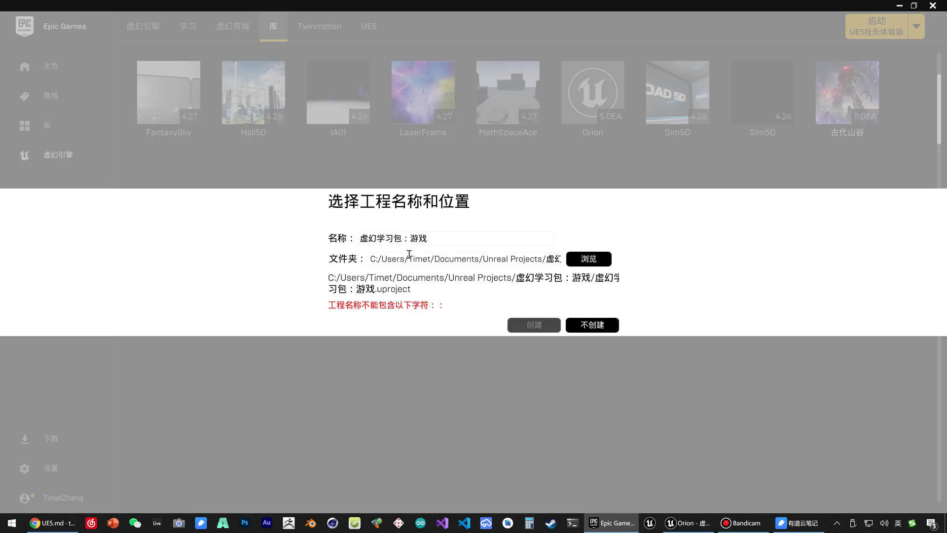
pyautogui.click(409, 238)
pyautogui.press('BackSpace')
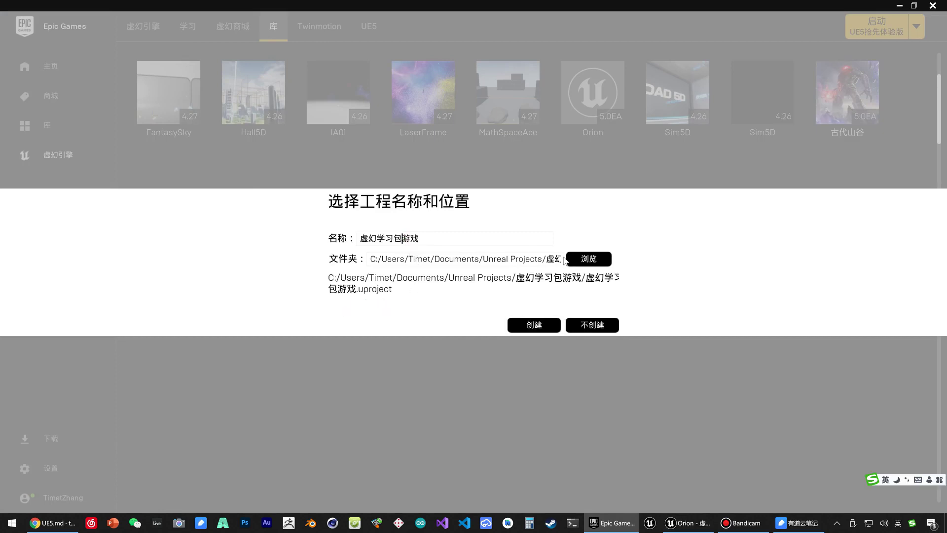
# Set the project location to Z:/programs/ue4 and create the project.
pyautogui.click(587, 258)
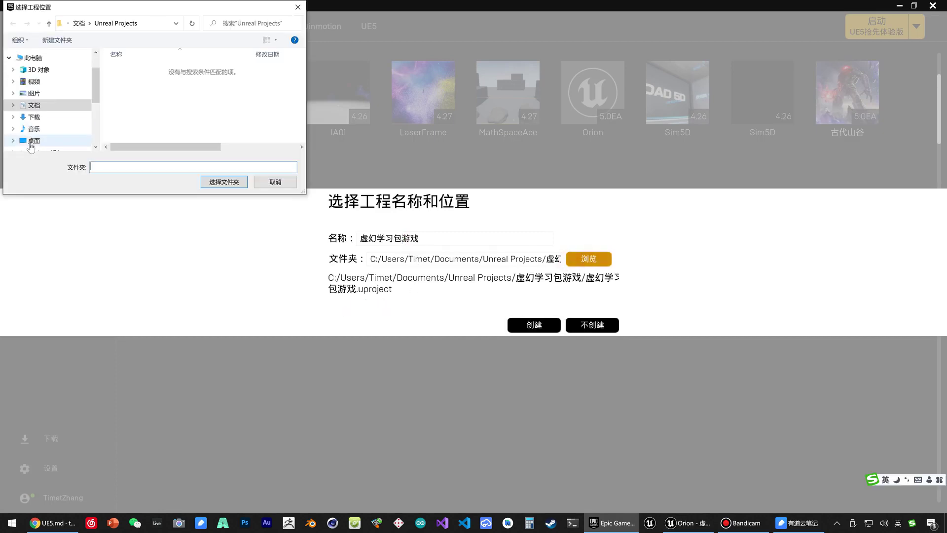
pyautogui.scroll(-1, 69, 118)
pyautogui.scroll(-1, 74, 117)
pyautogui.scroll(-1, 75, 117)
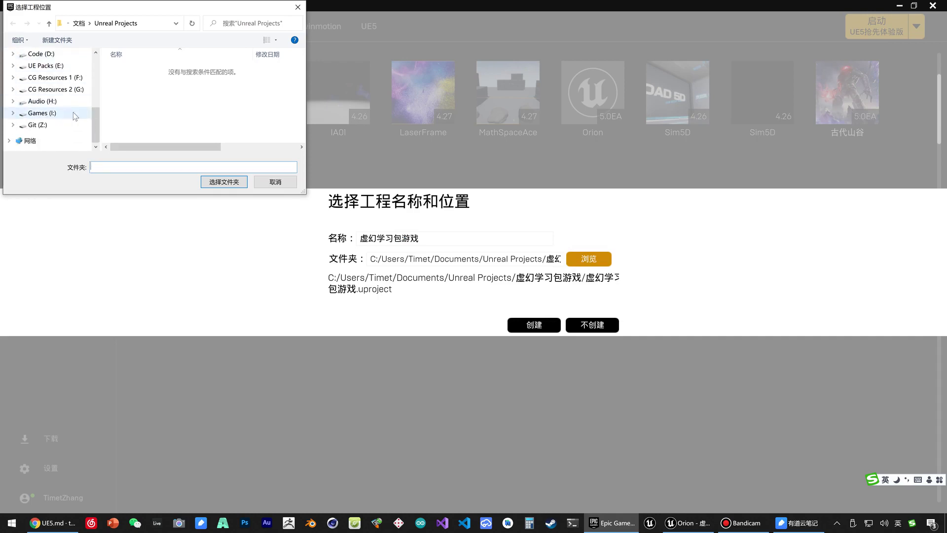
pyautogui.click(72, 124)
pyautogui.click(145, 71)
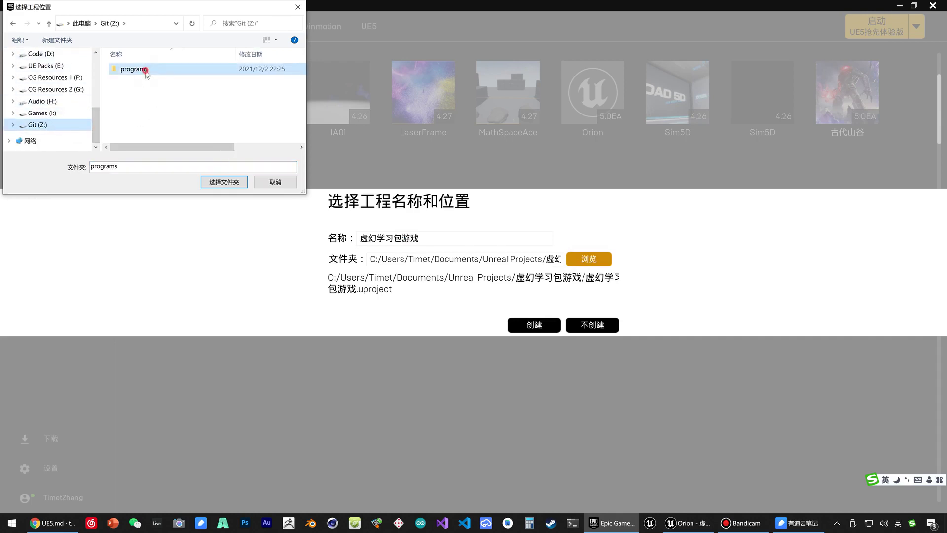
pyautogui.doubleClick(145, 70)
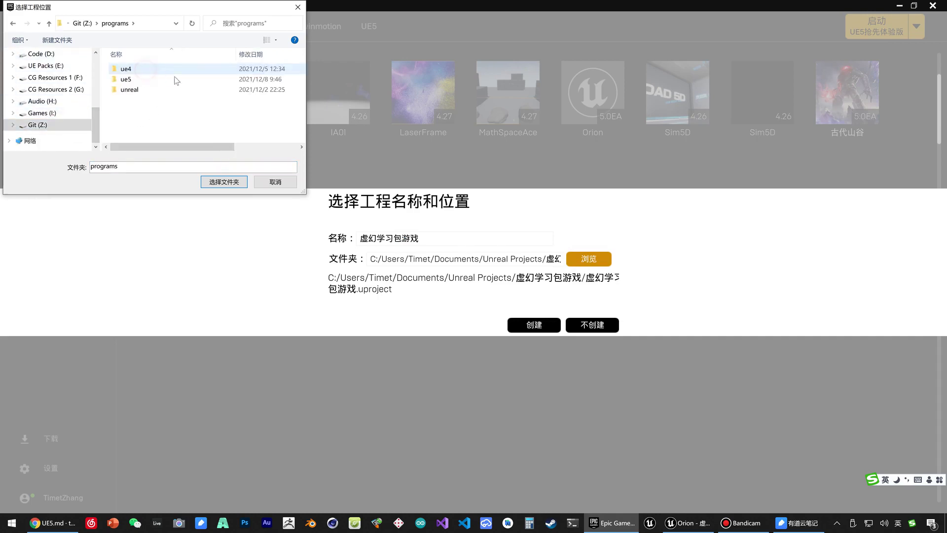
pyautogui.doubleClick(139, 69)
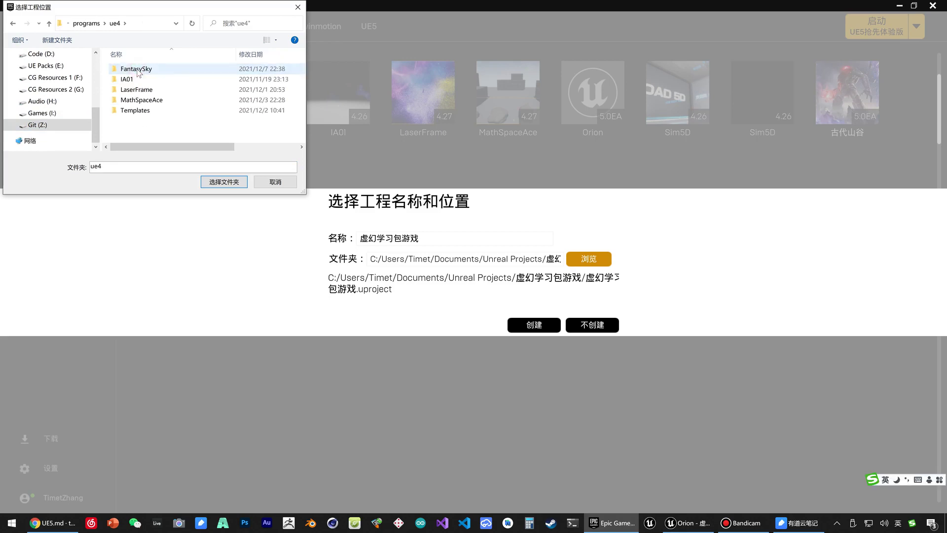
pyautogui.click(216, 182)
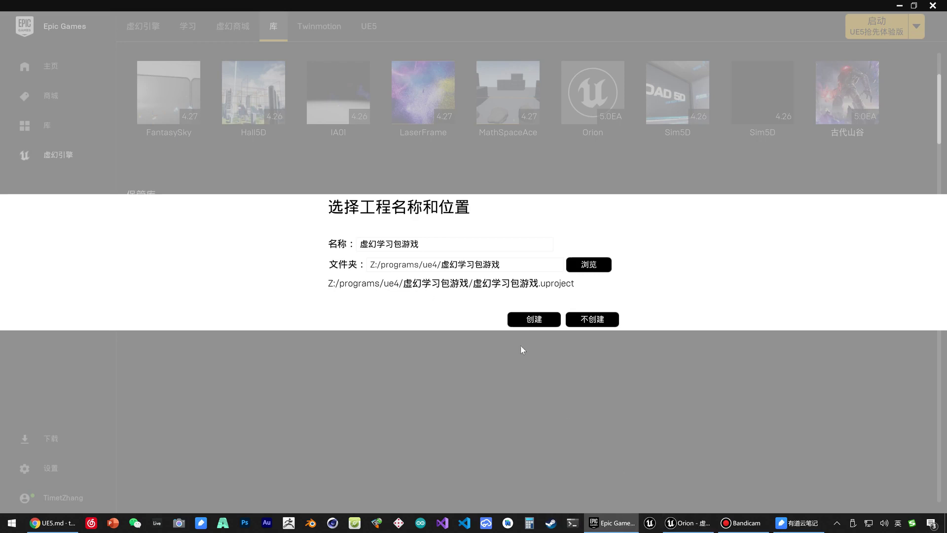
pyautogui.click(528, 318)
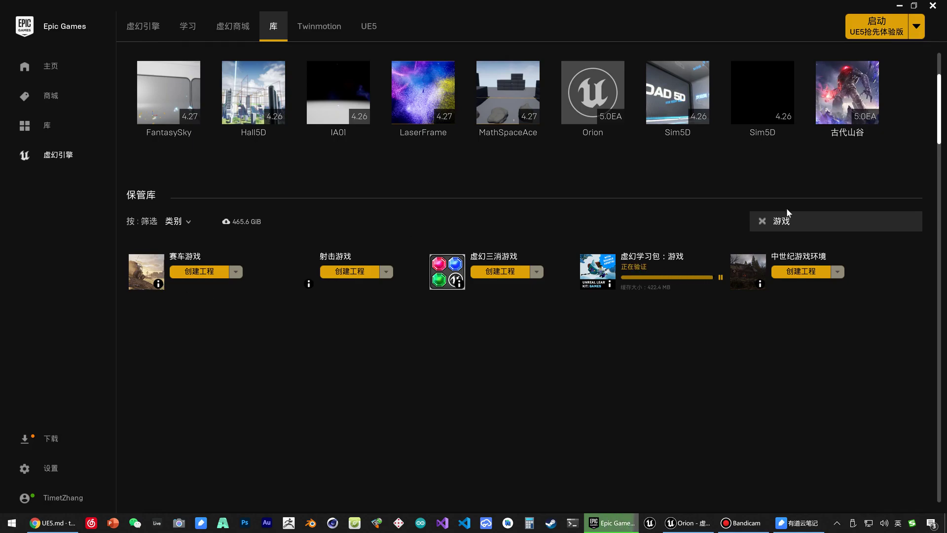
# Search the vault for FX Variety Pack copied from the notes, preview its store page, return to the library.
pyautogui.click(51, 522)
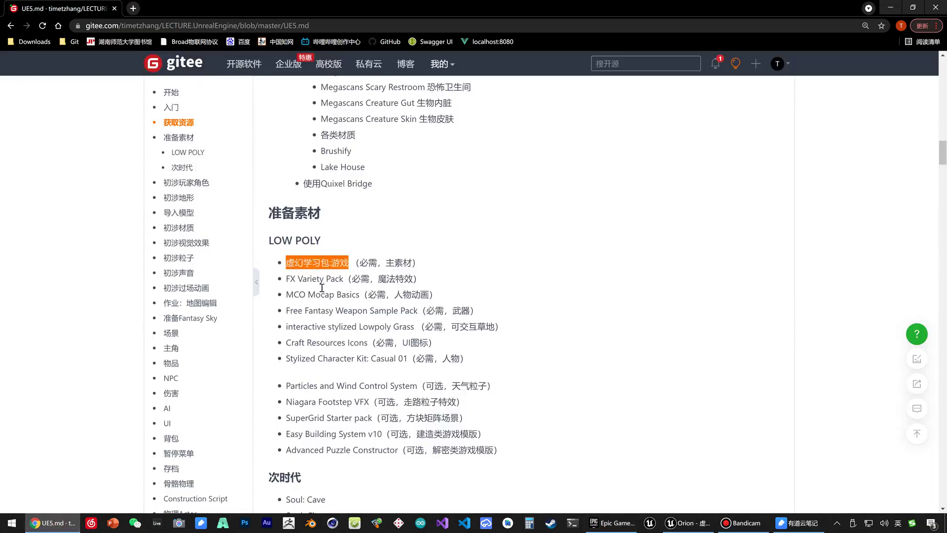
pyautogui.moveTo(287, 278); pyautogui.dragTo(343, 280)
pyautogui.hotkey('ctrl', 'c')
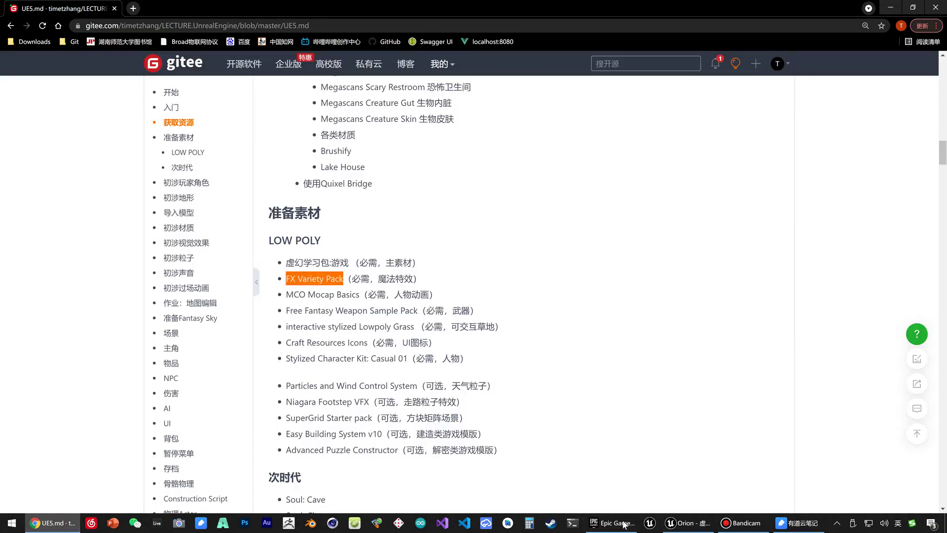
pyautogui.click(624, 524)
pyautogui.click(755, 319)
pyautogui.hotkey('ctrl', 'v')
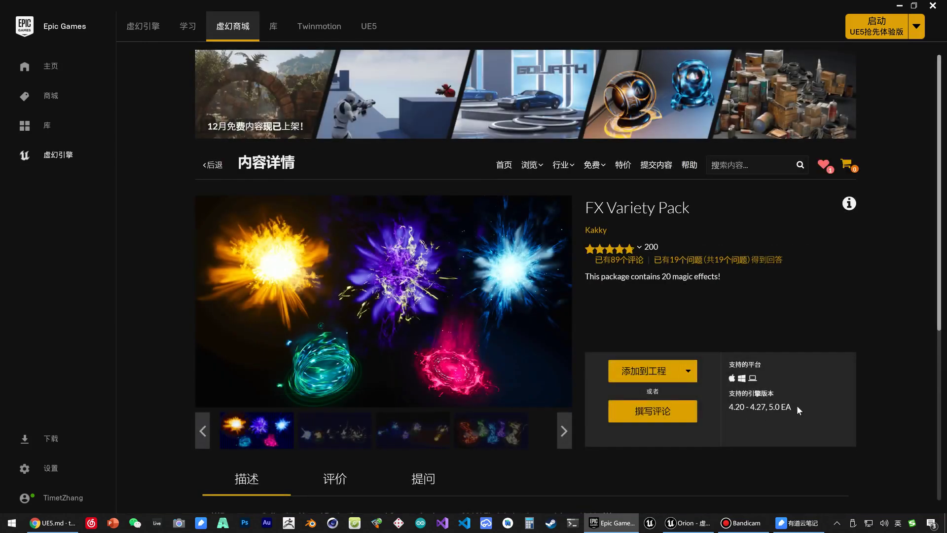
pyautogui.click(201, 169)
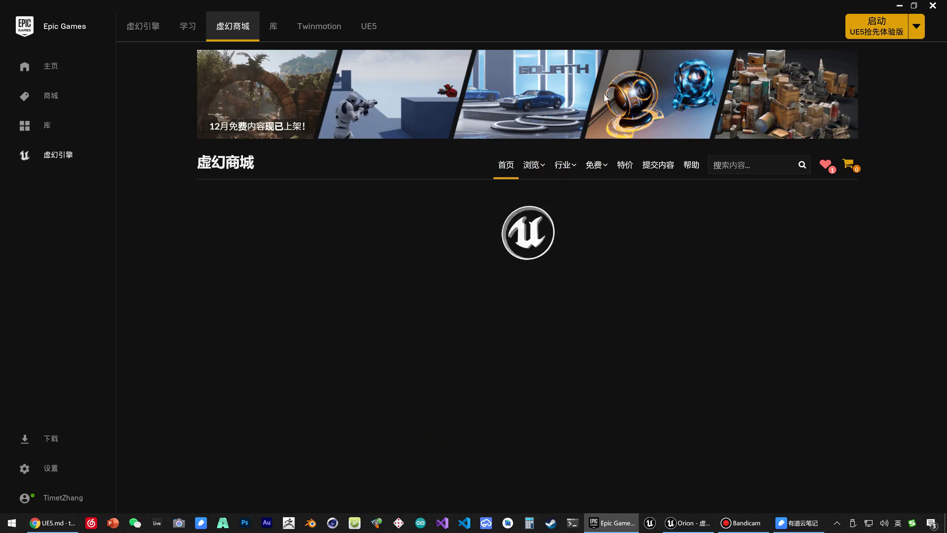
pyautogui.click(273, 27)
# Add FX Variety Pack to the Orion project.
pyautogui.click(193, 377)
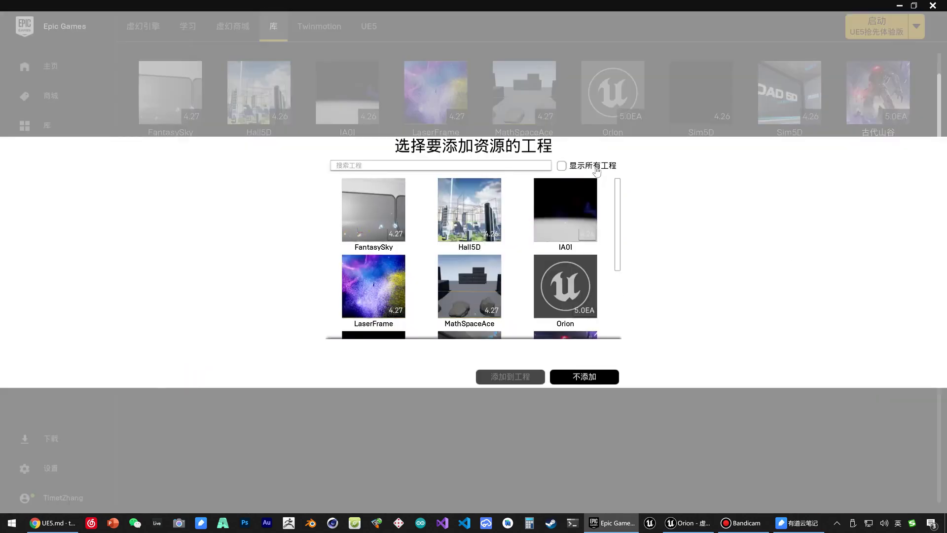
pyautogui.click(585, 306)
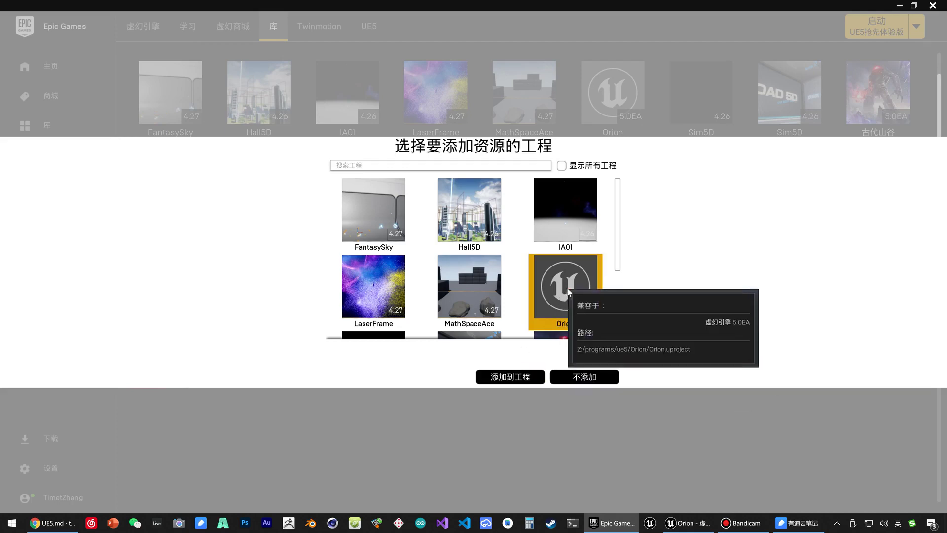
pyautogui.click(516, 377)
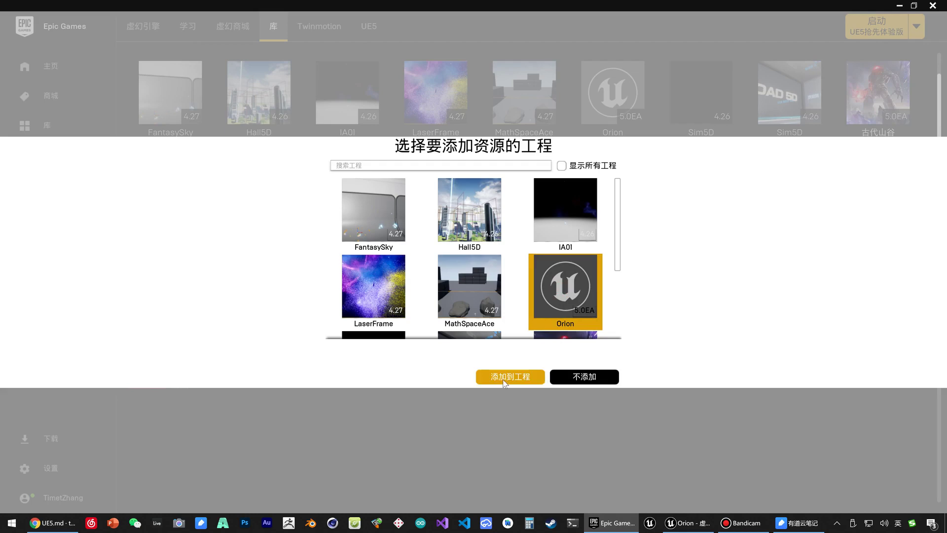
pyautogui.click(503, 379)
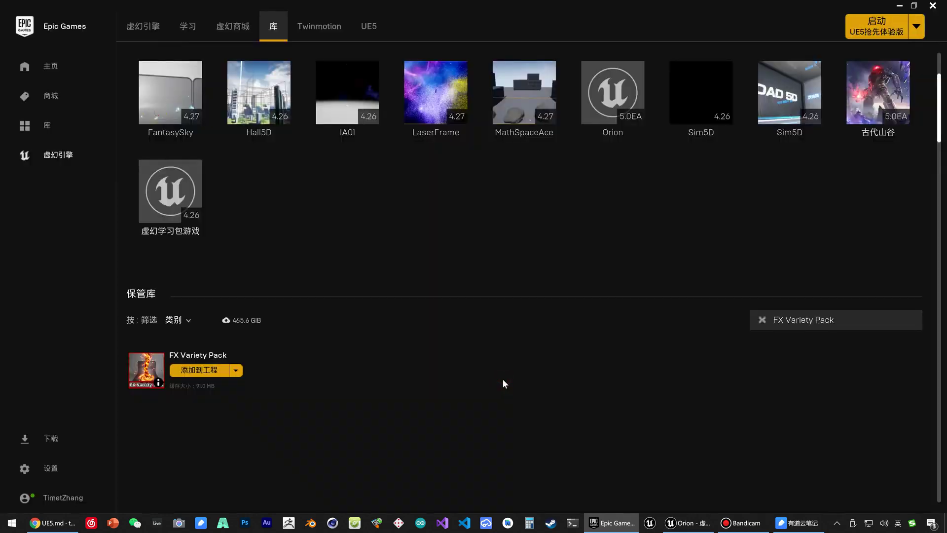
# Check the _Orion content folder in the Orion editor, then return to the launcher.
pyautogui.click(688, 523)
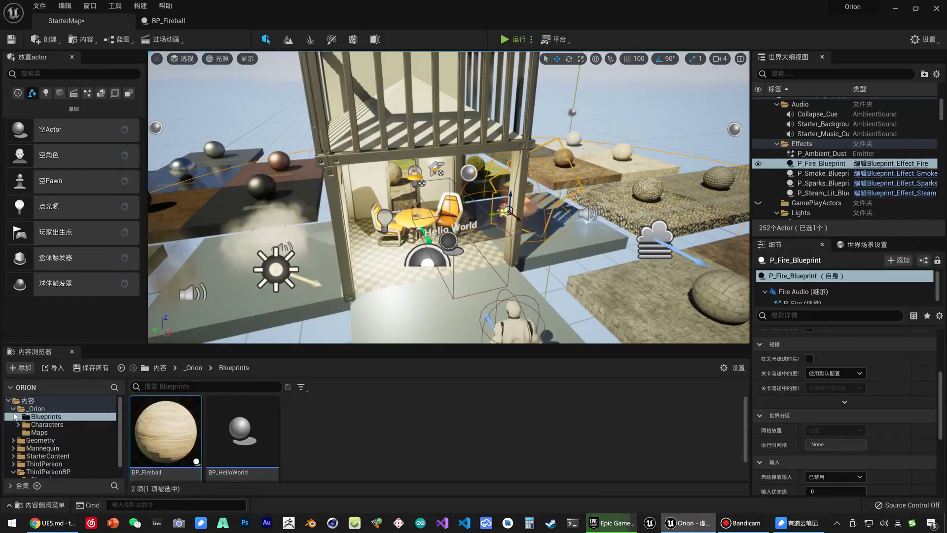
pyautogui.click(13, 409)
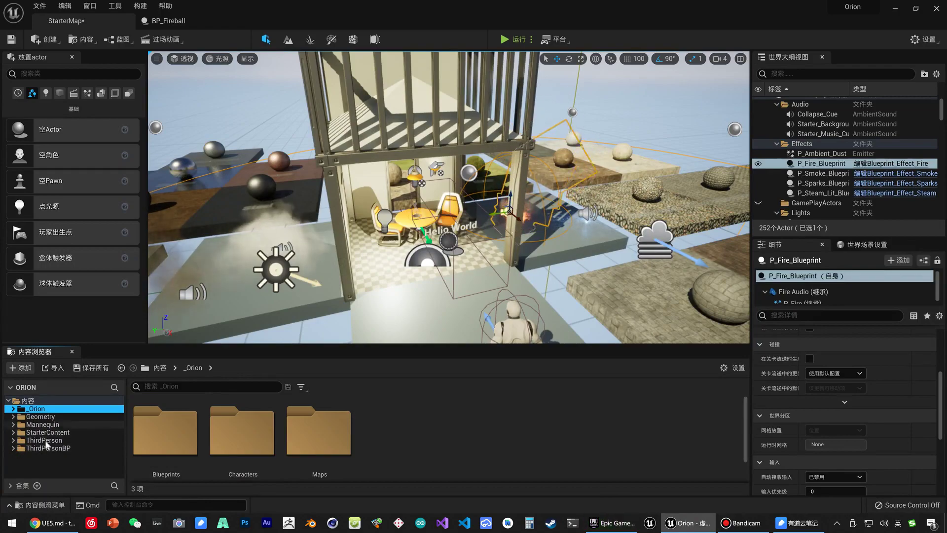
pyautogui.click(612, 522)
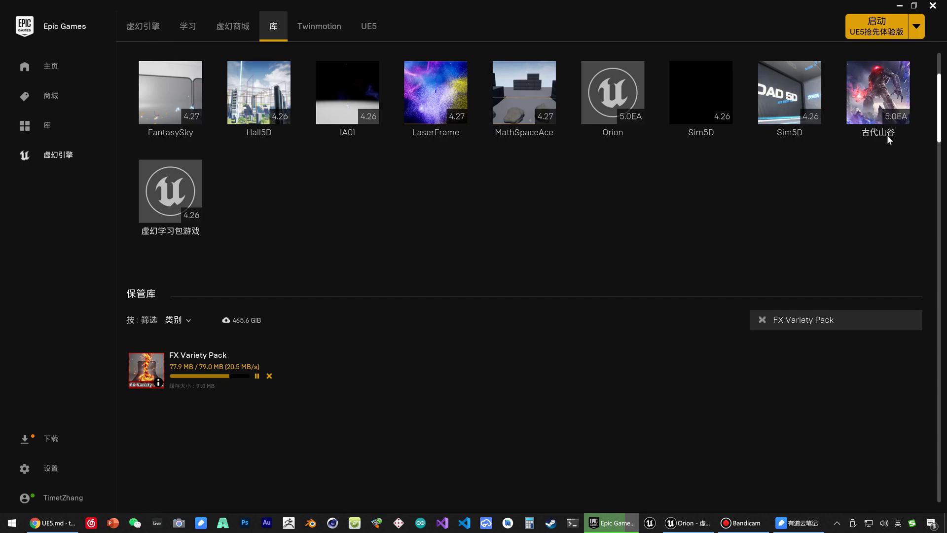
pyautogui.click(869, 316)
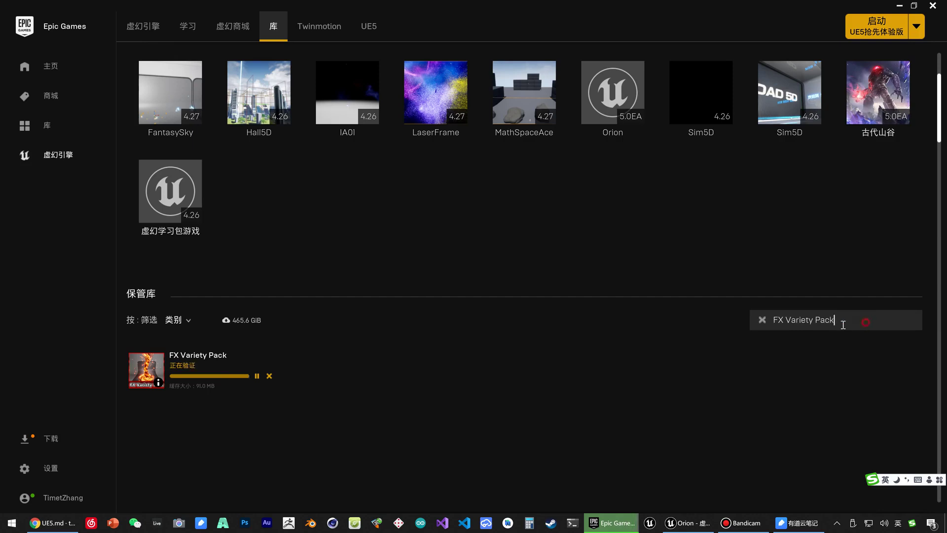
pyautogui.moveTo(839, 321); pyautogui.dragTo(748, 326)
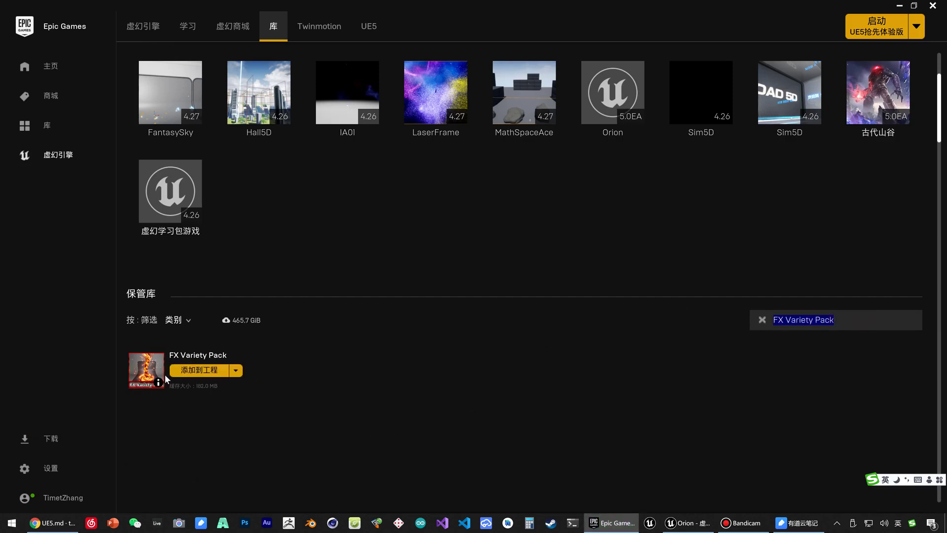
# Show FXVarietyPack's seven subfolders in the Orion editor's Content Browser.
pyautogui.click(697, 520)
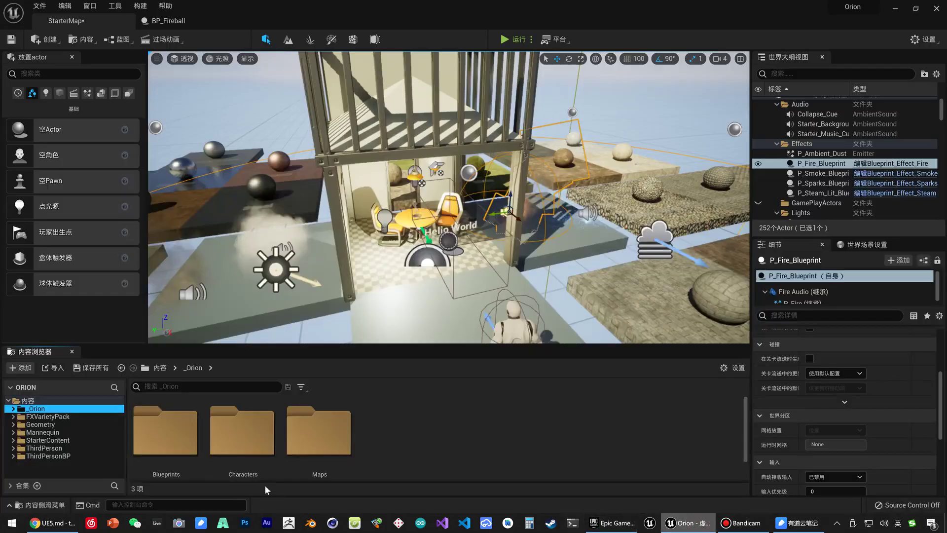
pyautogui.click(60, 417)
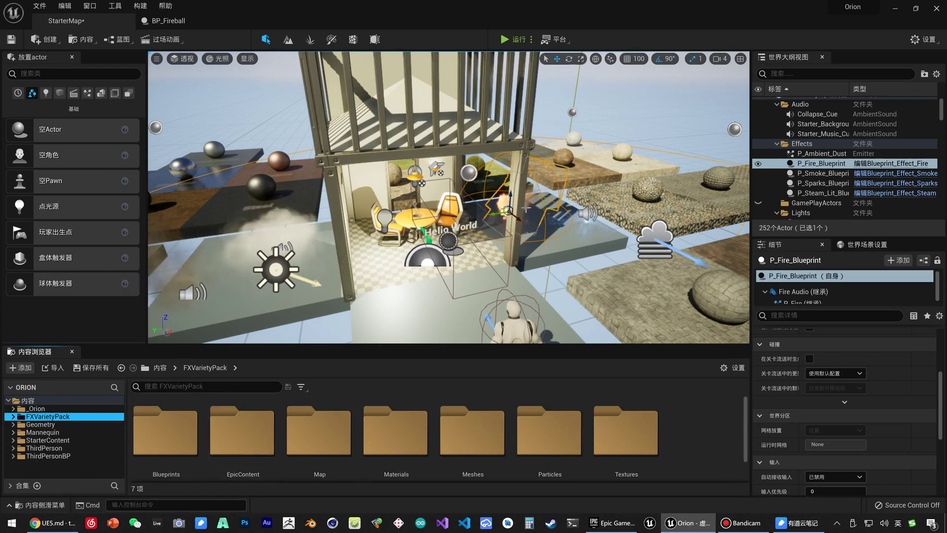
# Show the 虚幻学习包游戏 project from My Projects in its folder on disk.
pyautogui.click(619, 523)
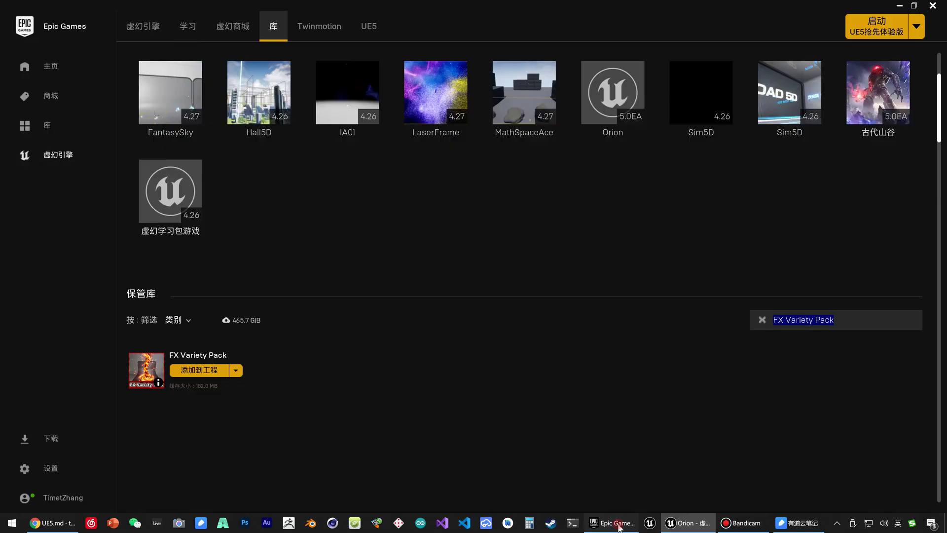
pyautogui.click(795, 356)
pyautogui.scroll(2, 475, 337)
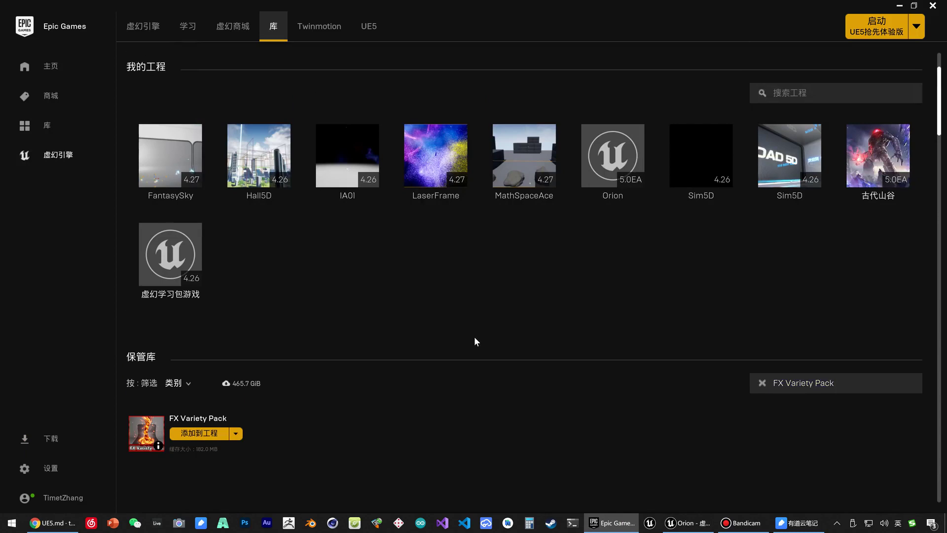
pyautogui.moveTo(166, 273)
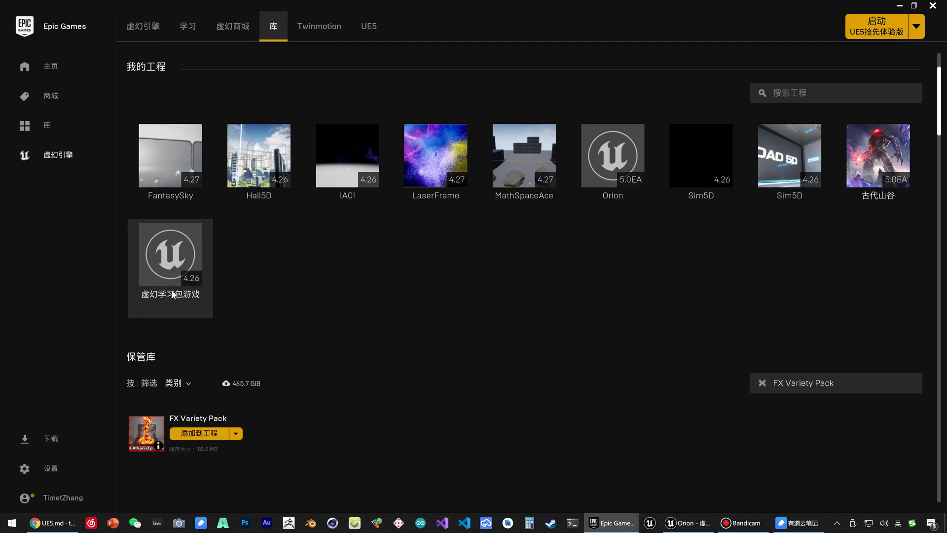
pyautogui.scroll(1, 235, 282)
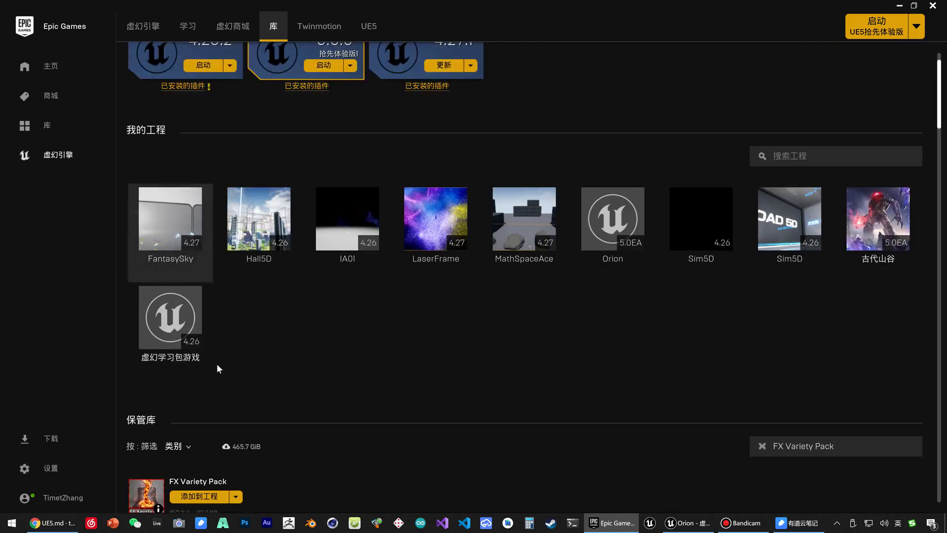
pyautogui.scroll(-1, 227, 321)
pyautogui.rightClick(168, 269)
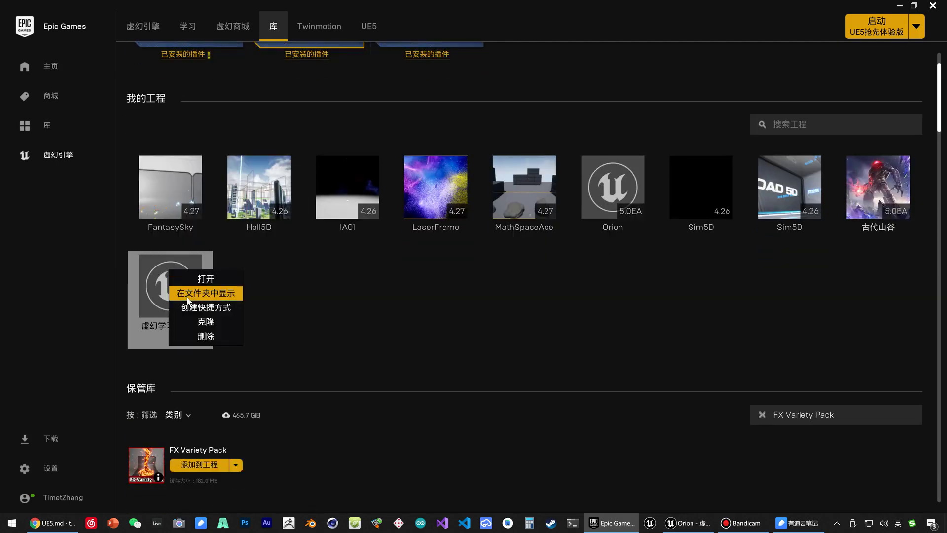
pyautogui.click(203, 295)
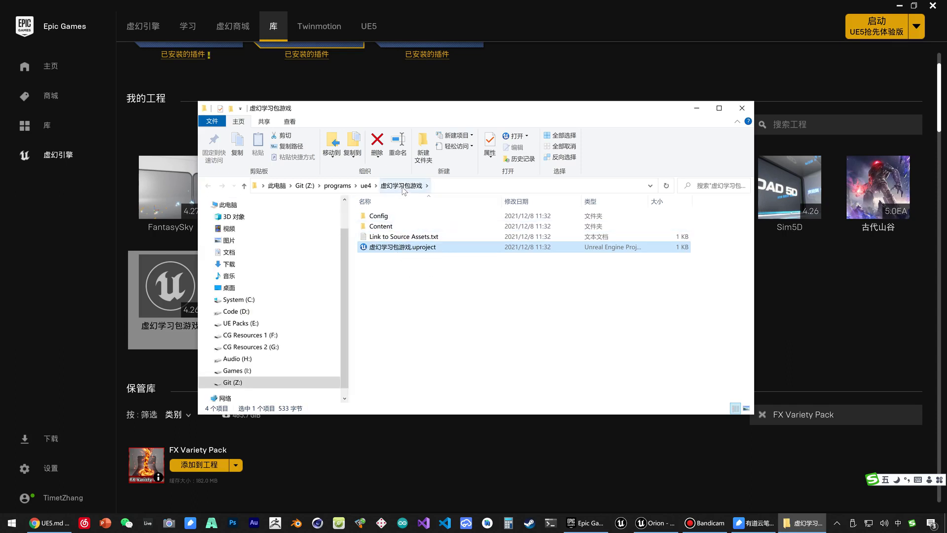
# Open the learning project's Content folder and select BlockGame, Hour_of_Code and LearningKit_Games.
pyautogui.click(386, 228)
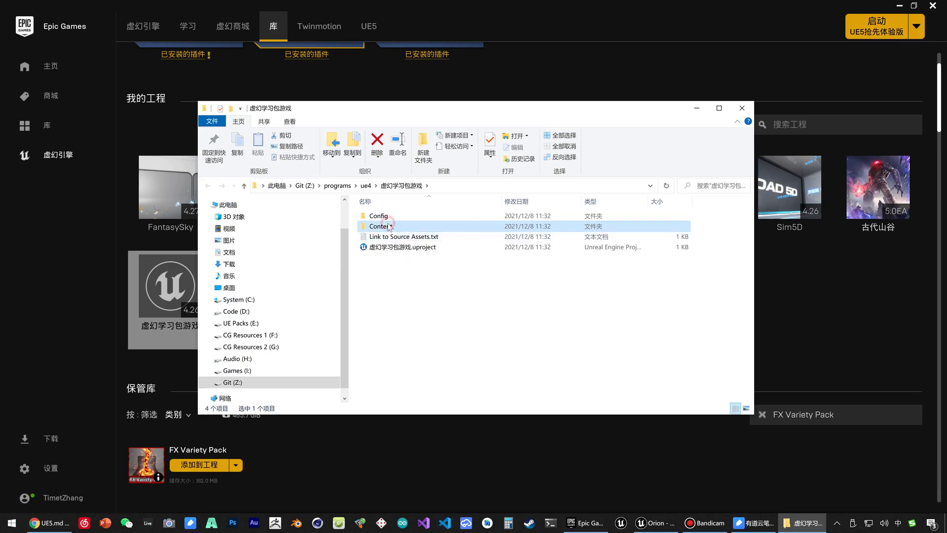
pyautogui.doubleClick(388, 226)
pyautogui.click(401, 186)
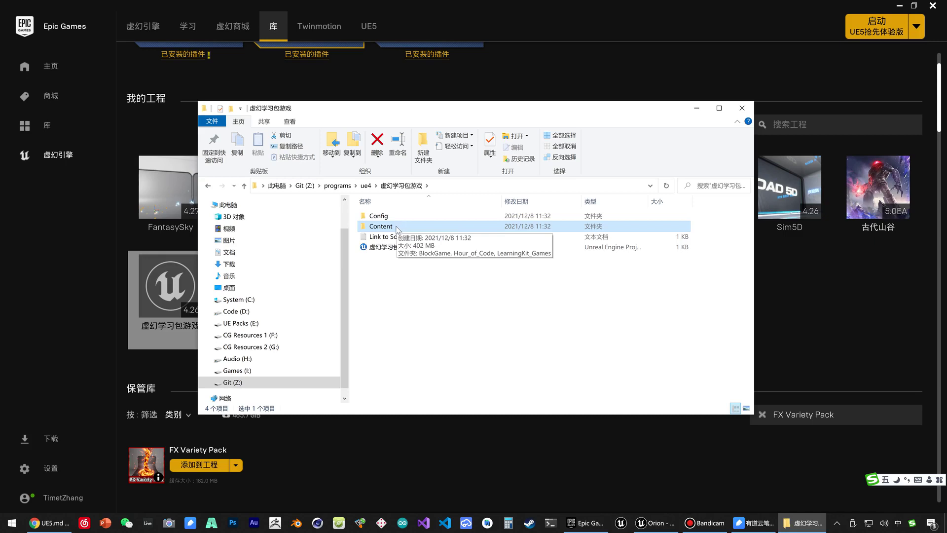
pyautogui.doubleClick(397, 227)
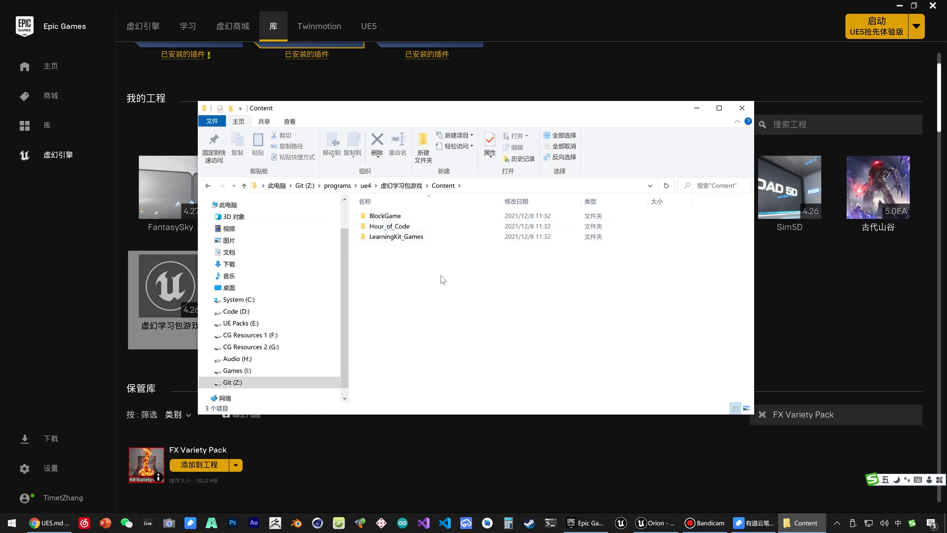
pyautogui.moveTo(446, 276); pyautogui.dragTo(378, 214)
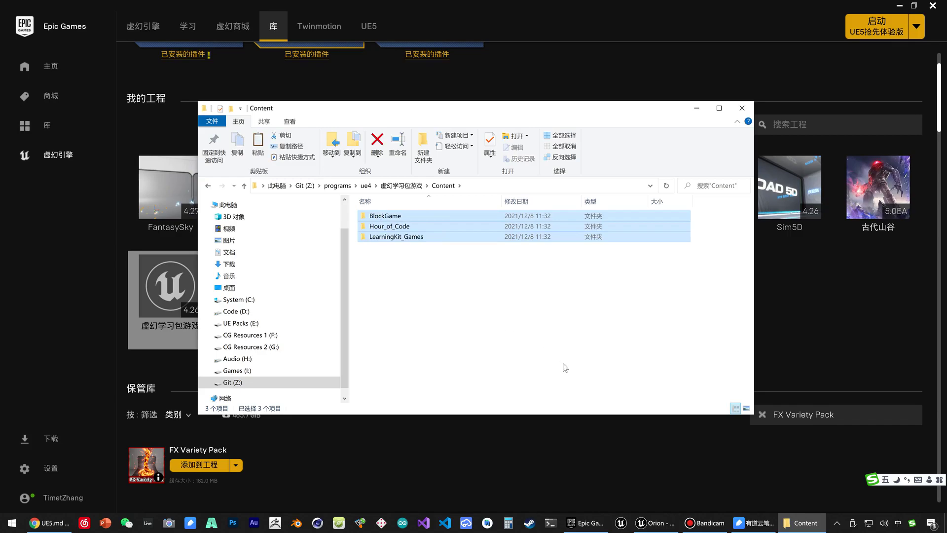
# Show the Orion project's Content folder on disk from the editor.
pyautogui.click(655, 522)
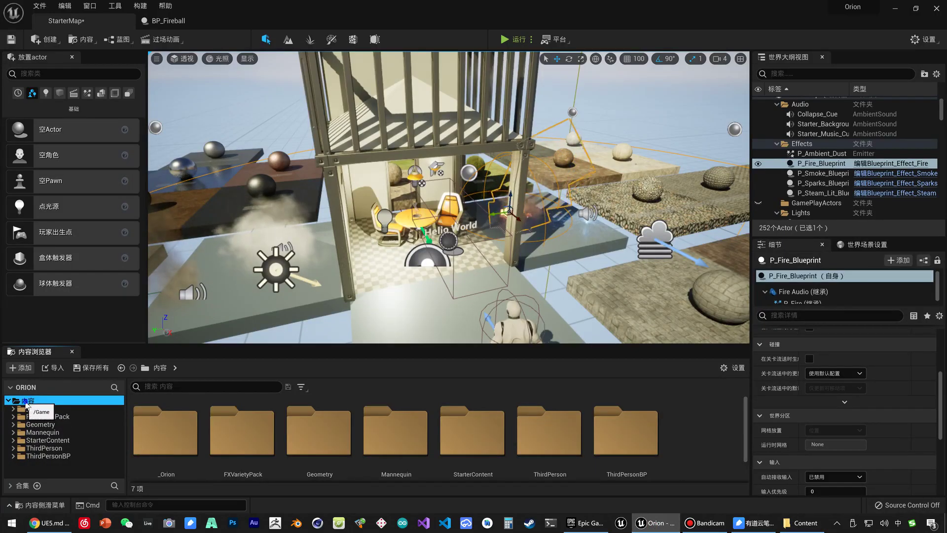
pyautogui.rightClick(31, 398)
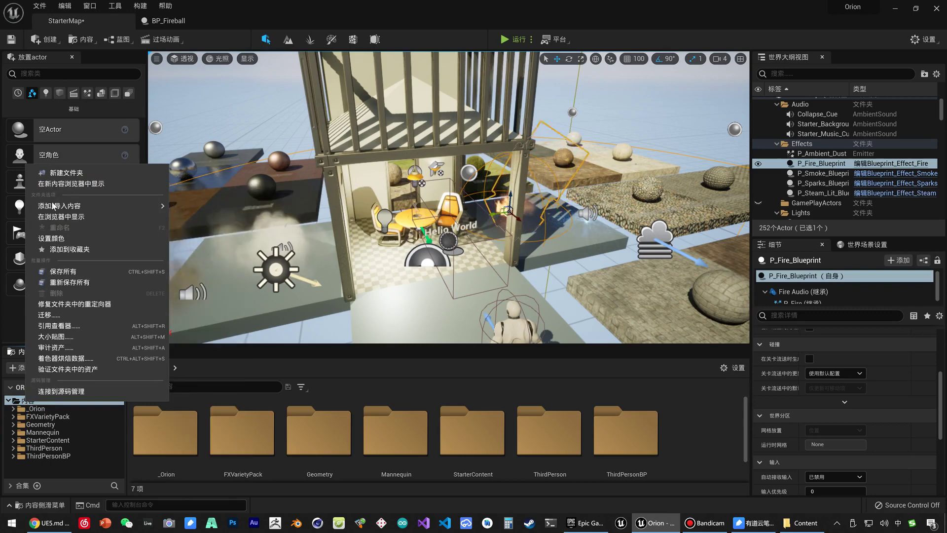
pyautogui.click(61, 218)
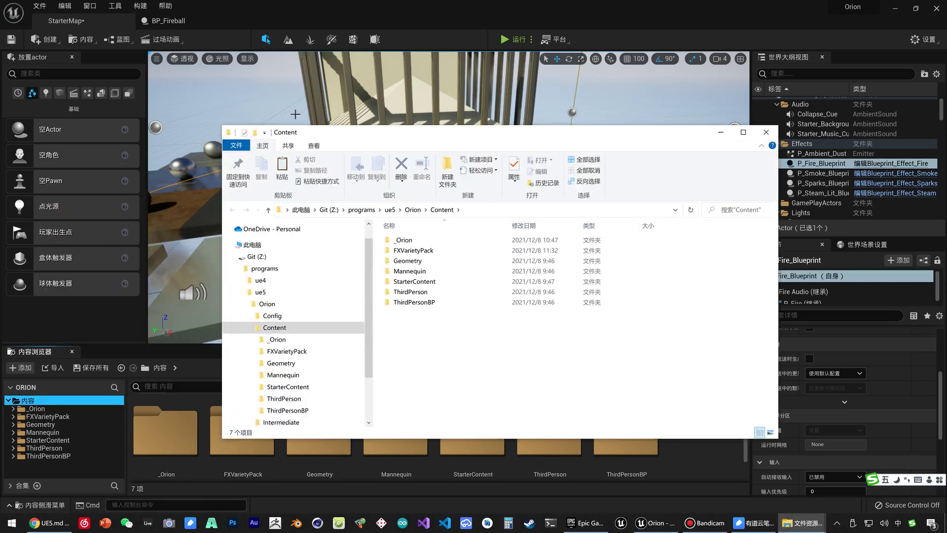
# Maximise the Explorer window and open Orion's Content folder via the Orion project folder.
pyautogui.doubleClick(316, 128)
pyautogui.click(190, 82)
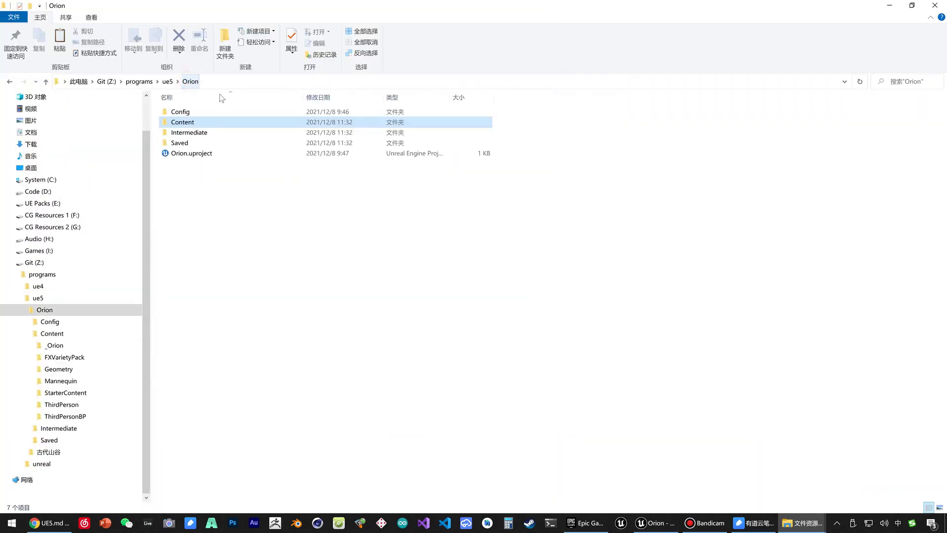
pyautogui.doubleClick(187, 125)
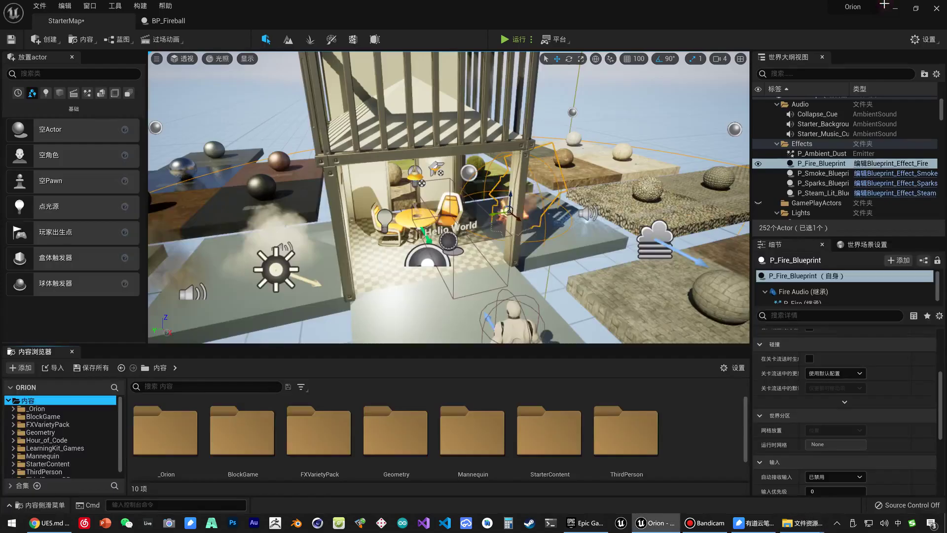
# In the editor, open the LearningKit_Games_Showcase map from LearningKit_Games/Maps.
pyautogui.hotkey('alt', 'Tab')
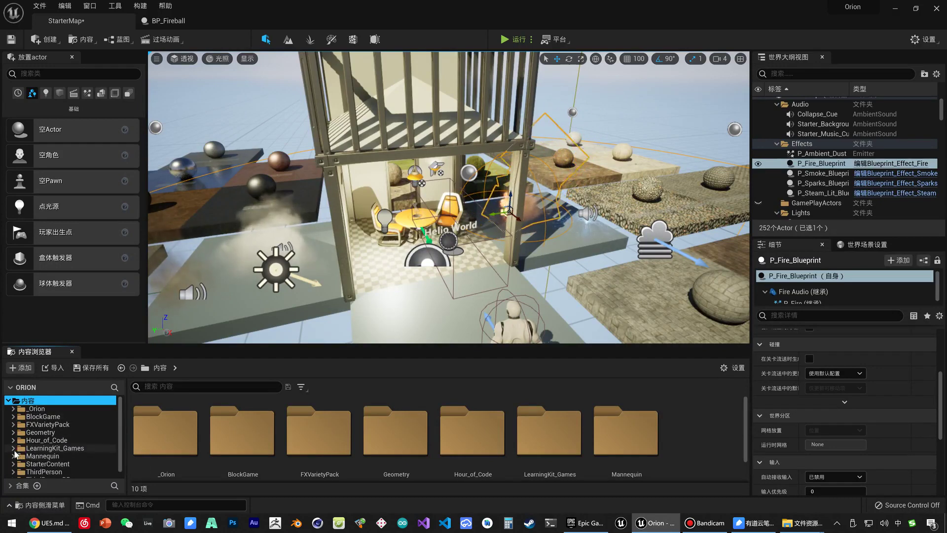
pyautogui.doubleClick(32, 450)
pyautogui.click(39, 442)
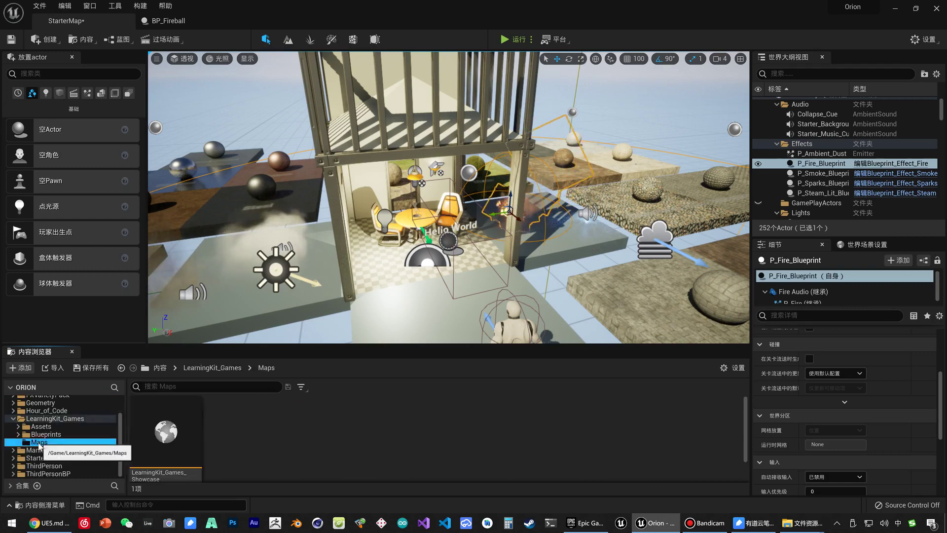
pyautogui.doubleClick(167, 446)
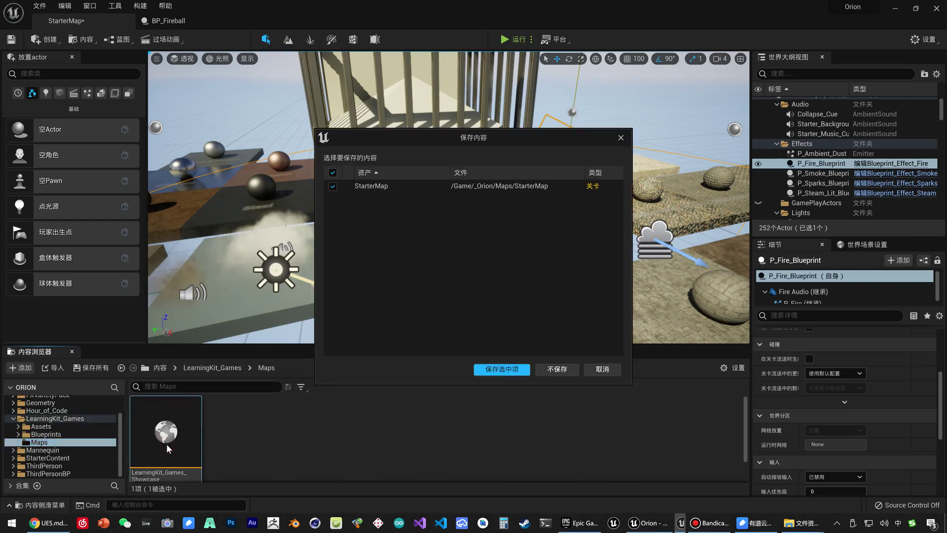
# Save StarterMap when prompted, then turn the loaded Showcase view to centre the gate.
pyautogui.click(501, 369)
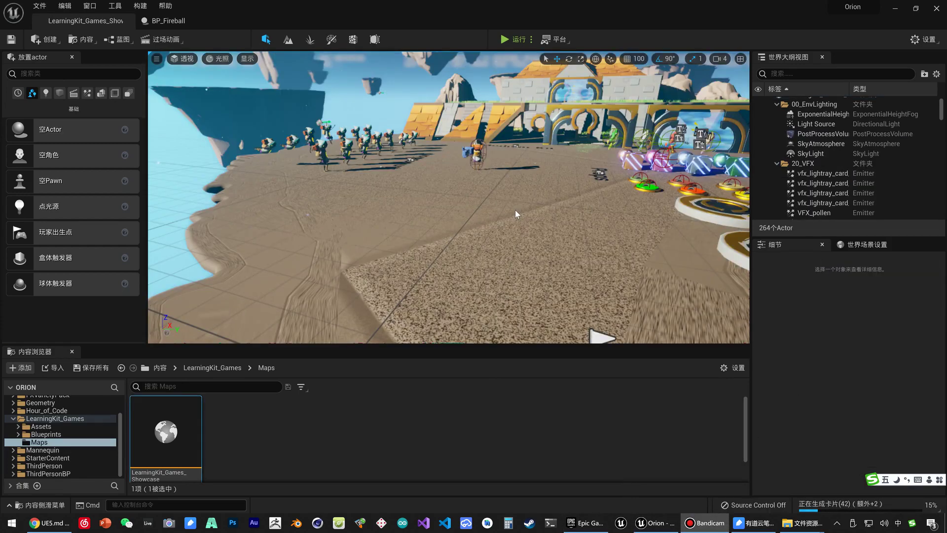
pyautogui.moveTo(515, 209); pyautogui.dragTo(557, 212, button='right')
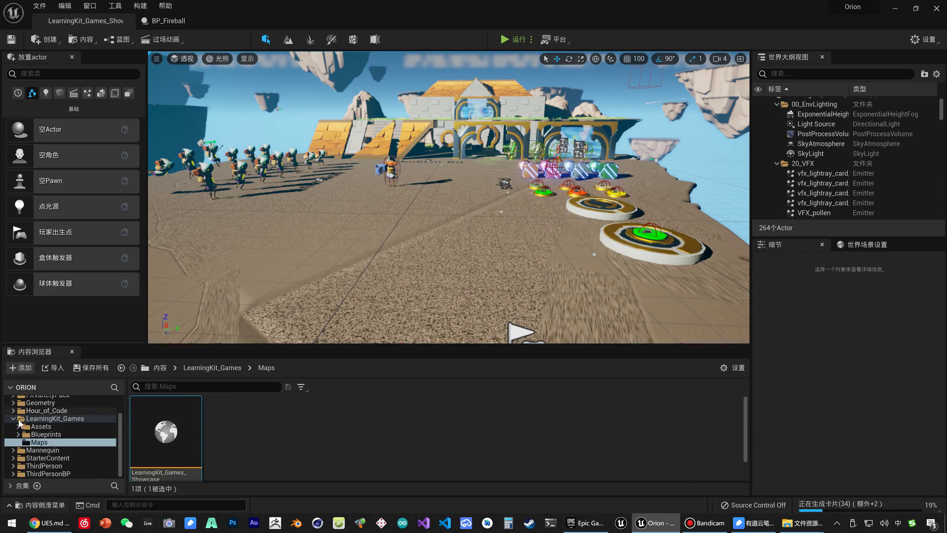
# Expand LearningKit_Games to reveal Assets, Blueprints and Maps, then return to the Epic Games Launcher.
pyautogui.doubleClick(55, 419)
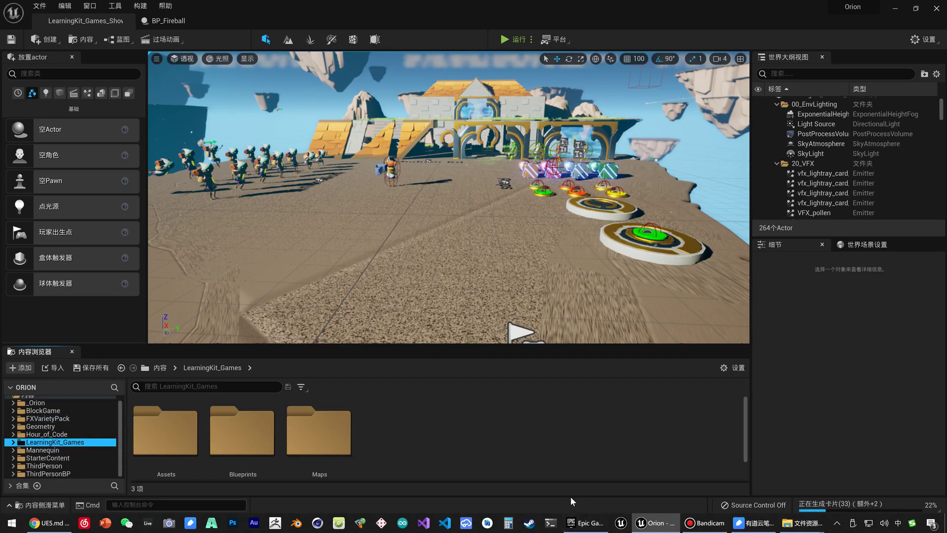
pyautogui.click(582, 524)
# Clear the FX Variety Pack vault search to show all assets, then bring Orion's Content folder forward.
pyautogui.scroll(-1, 693, 385)
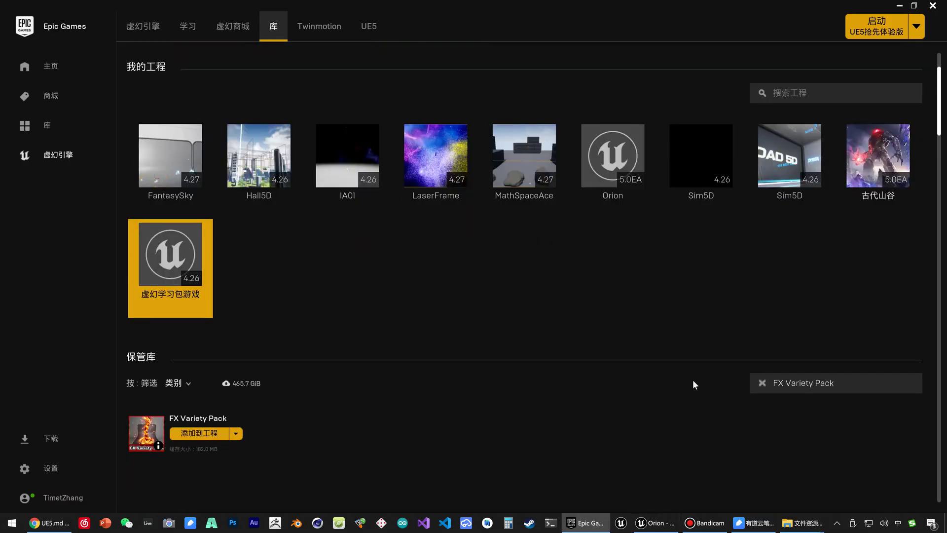
pyautogui.click(762, 383)
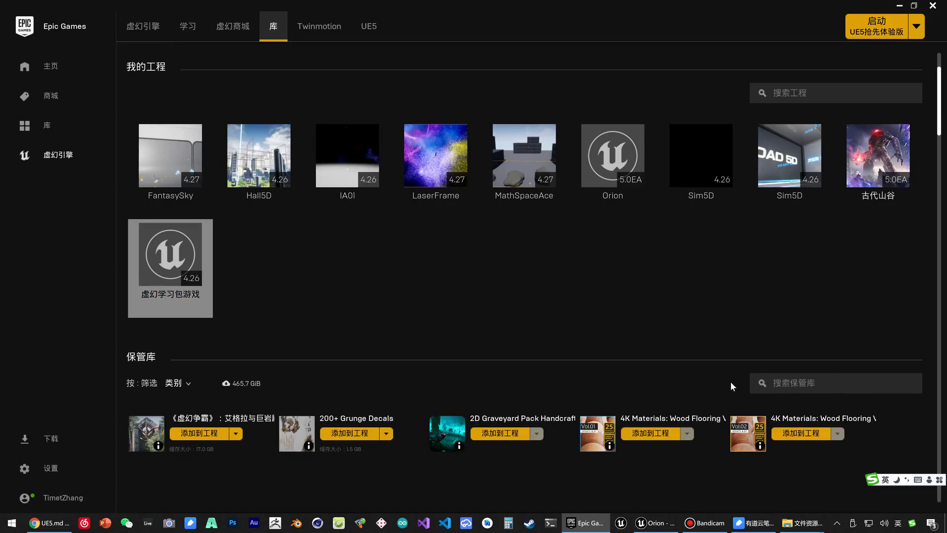
pyautogui.scroll(-1, 786, 453)
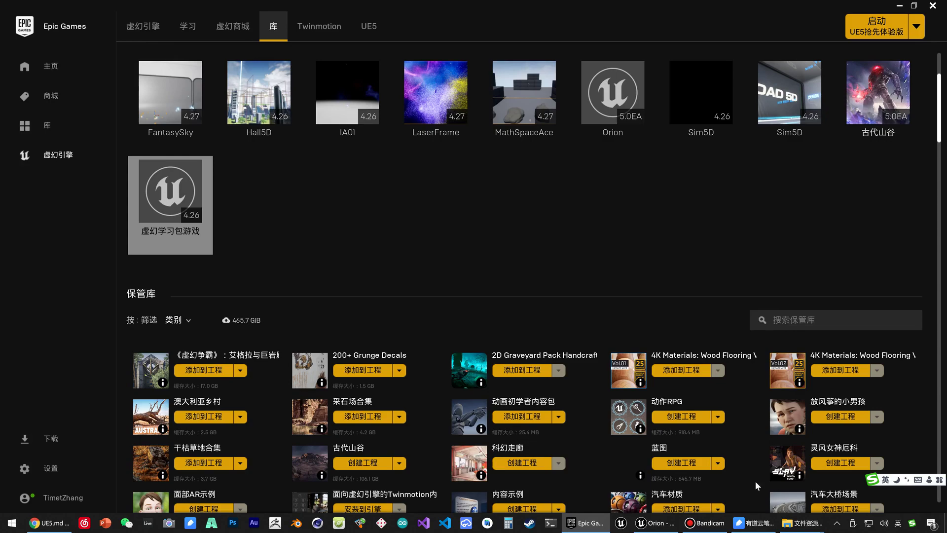
pyautogui.click(812, 517)
pyautogui.click(762, 483)
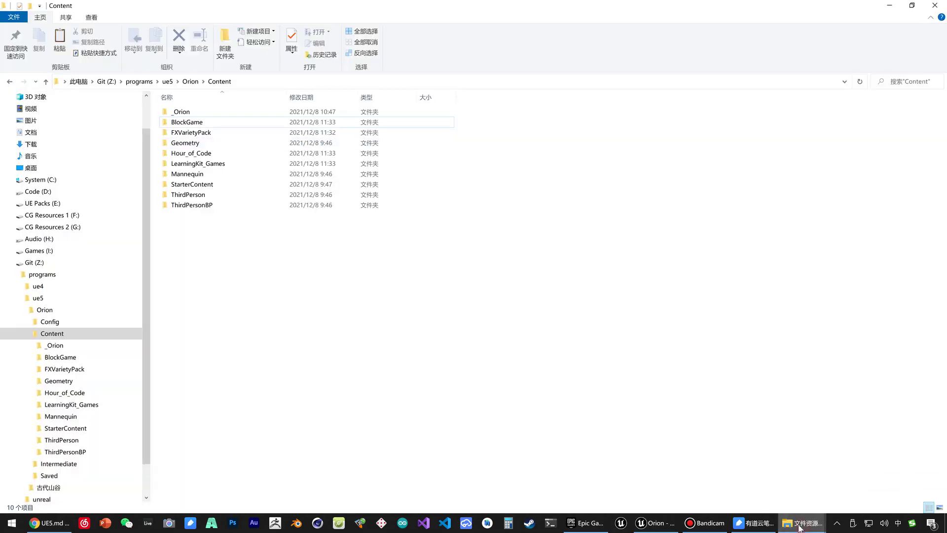
# Bring the ue4 learning project's Content window forward, then return to the Orion editor.
pyautogui.click(801, 523)
pyautogui.click(856, 476)
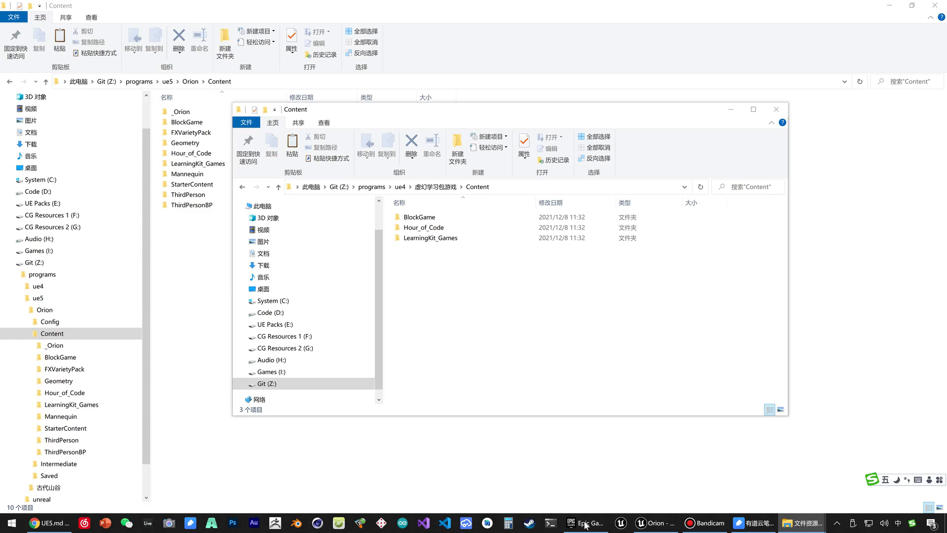
pyautogui.click(656, 522)
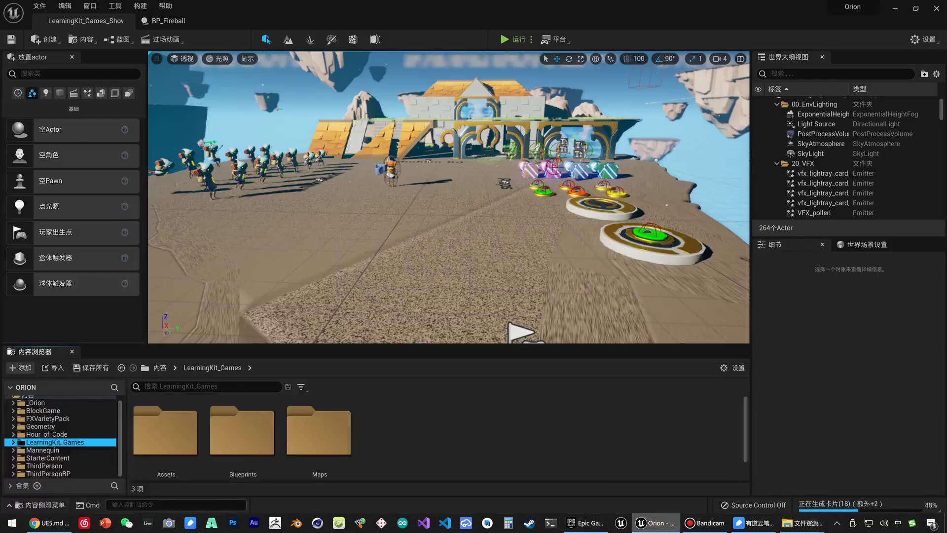